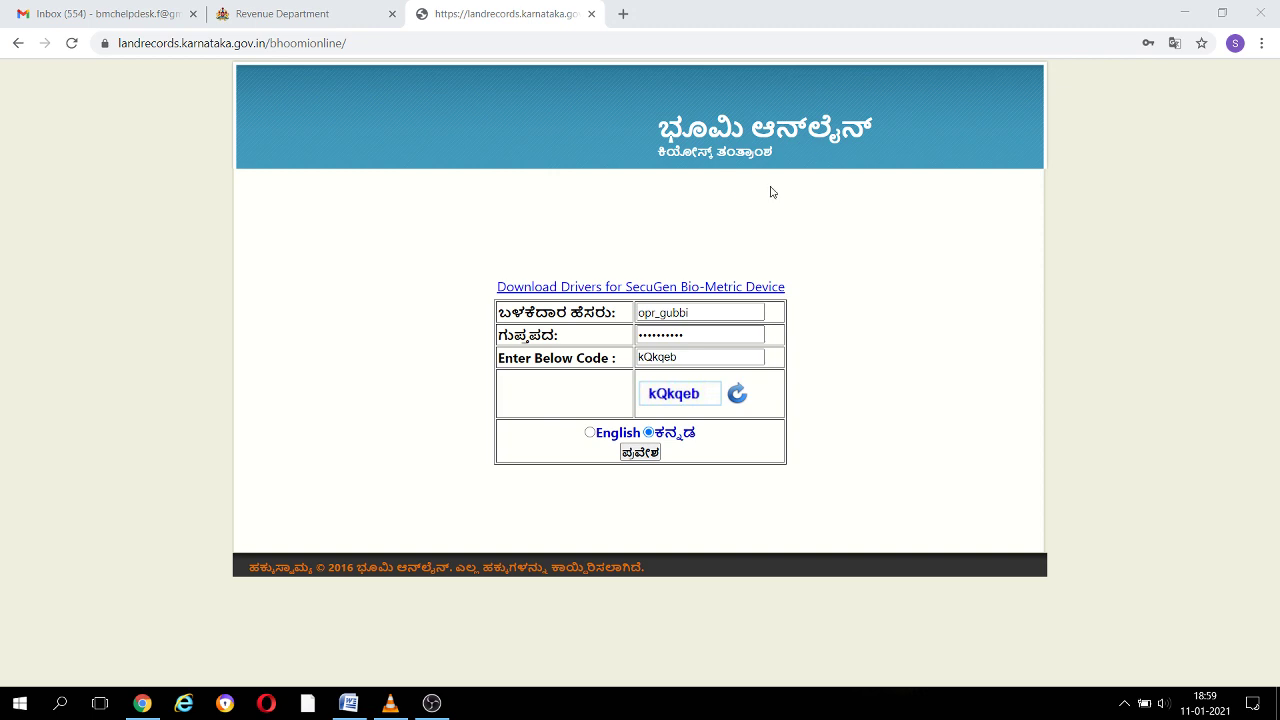
Log in to Bhoomi Online and start a ಖಾತೆ ಬದಲಾವಣೆ (khata change) mutation entry
left_click(351, 42)
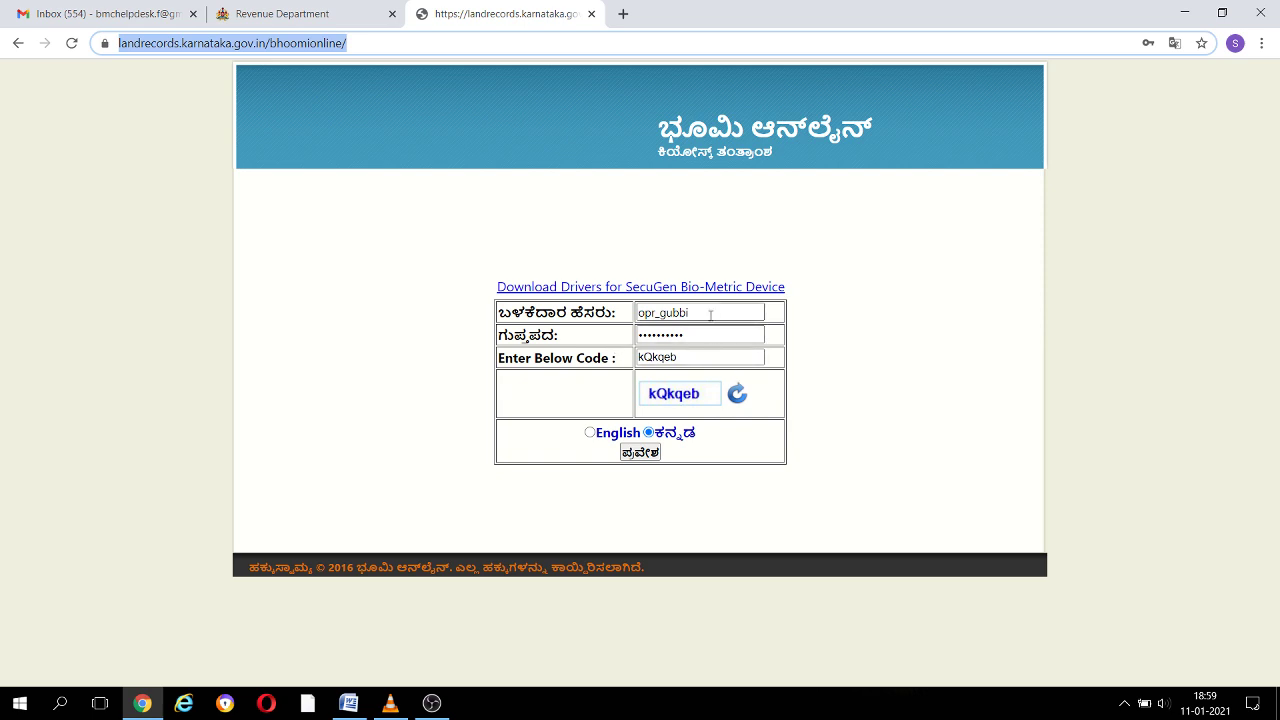
left_click(683, 340)
left_click(682, 357)
left_click(641, 453)
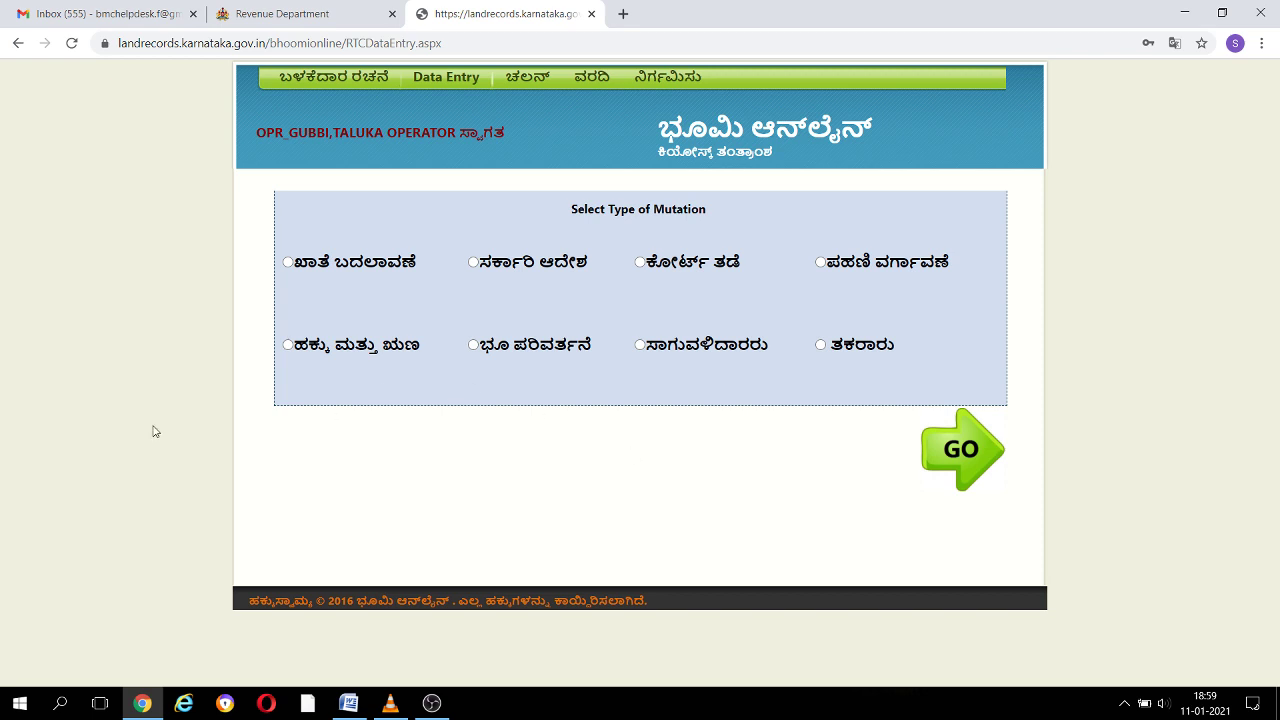
left_click(308, 268)
left_click(963, 455)
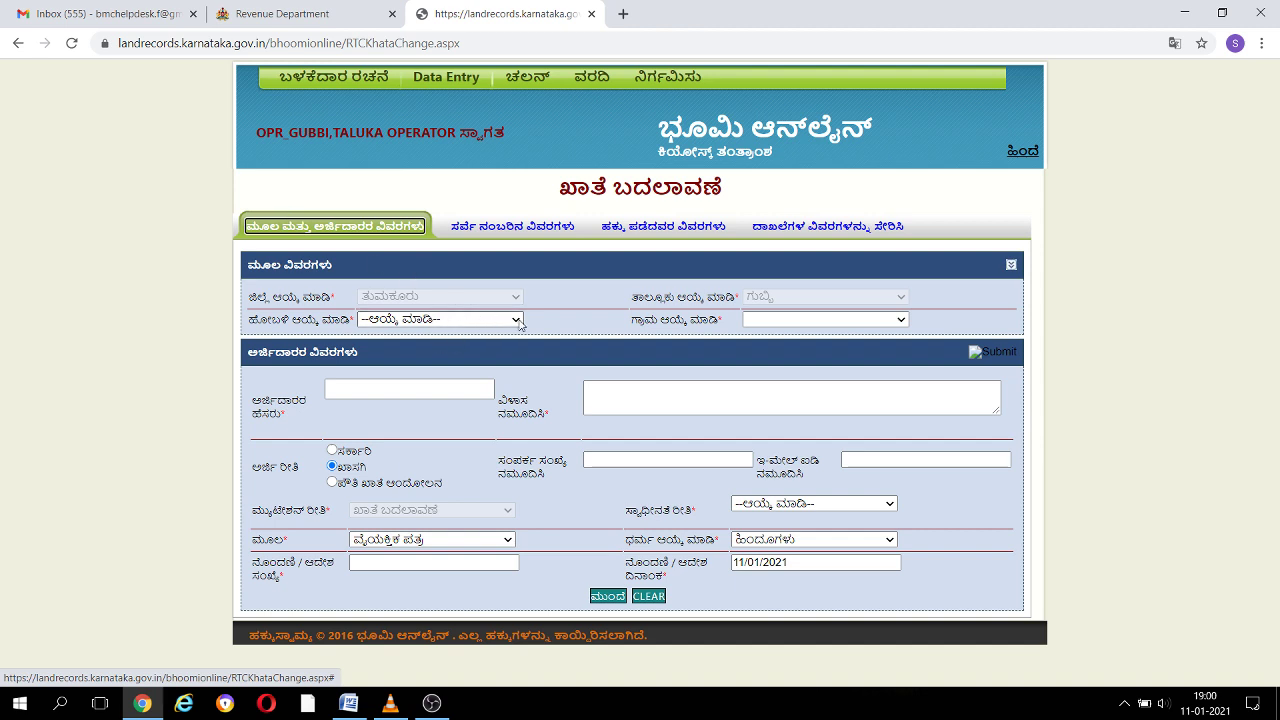
Select hobli ಕಸಬಾ and village ಗುಬ್ಬಿ
left_click(517, 320)
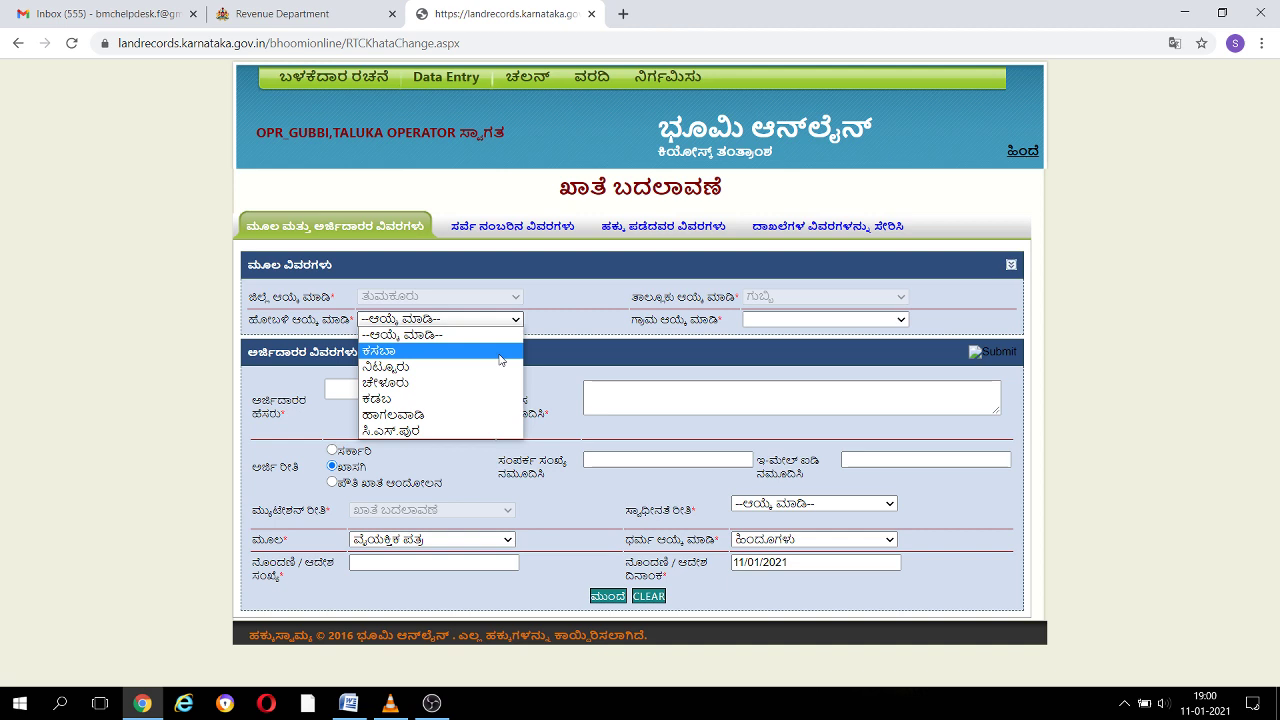
left_click(500, 360)
left_click(802, 320)
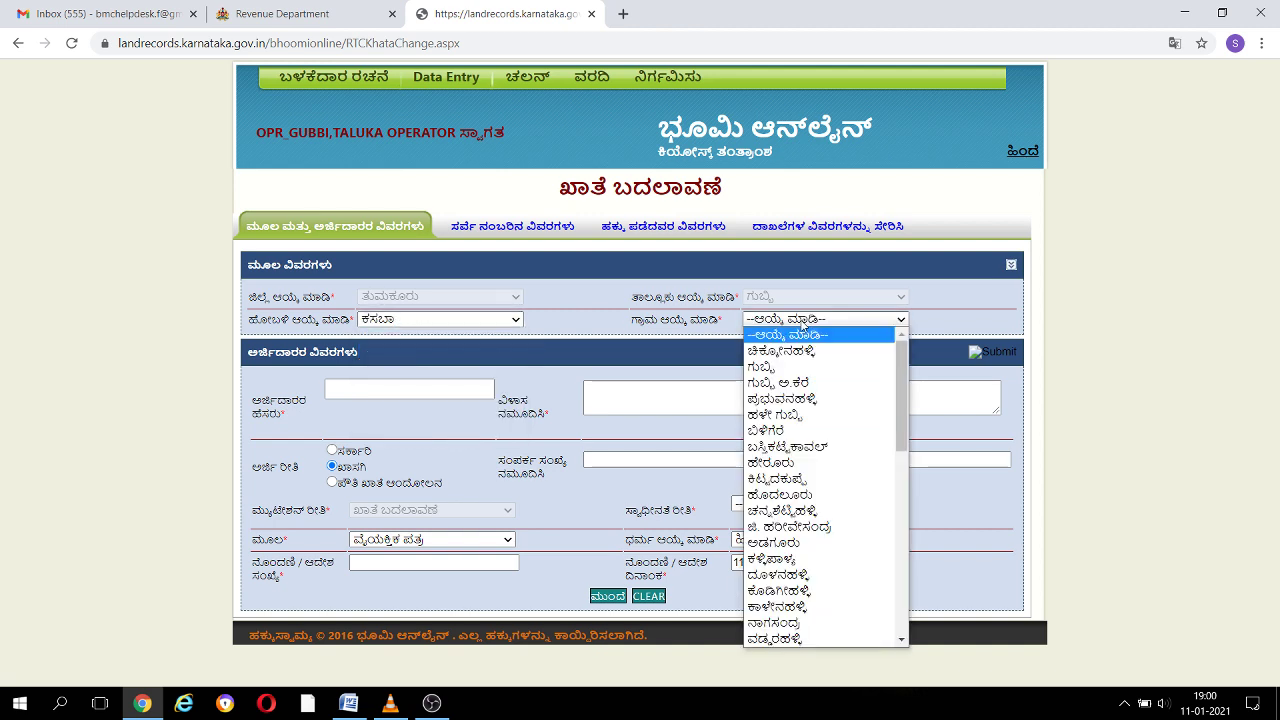
left_click(780, 367)
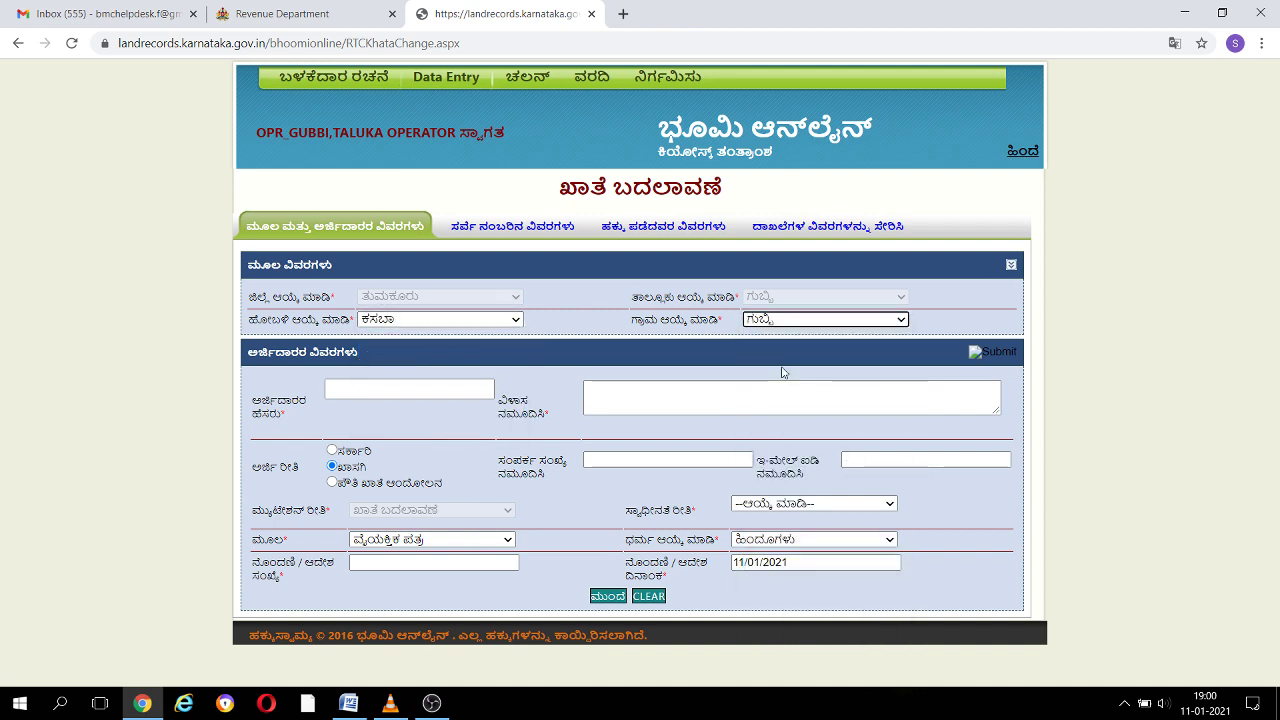
Enter 'test' as applicant name and address and choose application type ಪೌತಿ ಖಾತೆ ಆಂದೋಲನ
left_click(400, 389)
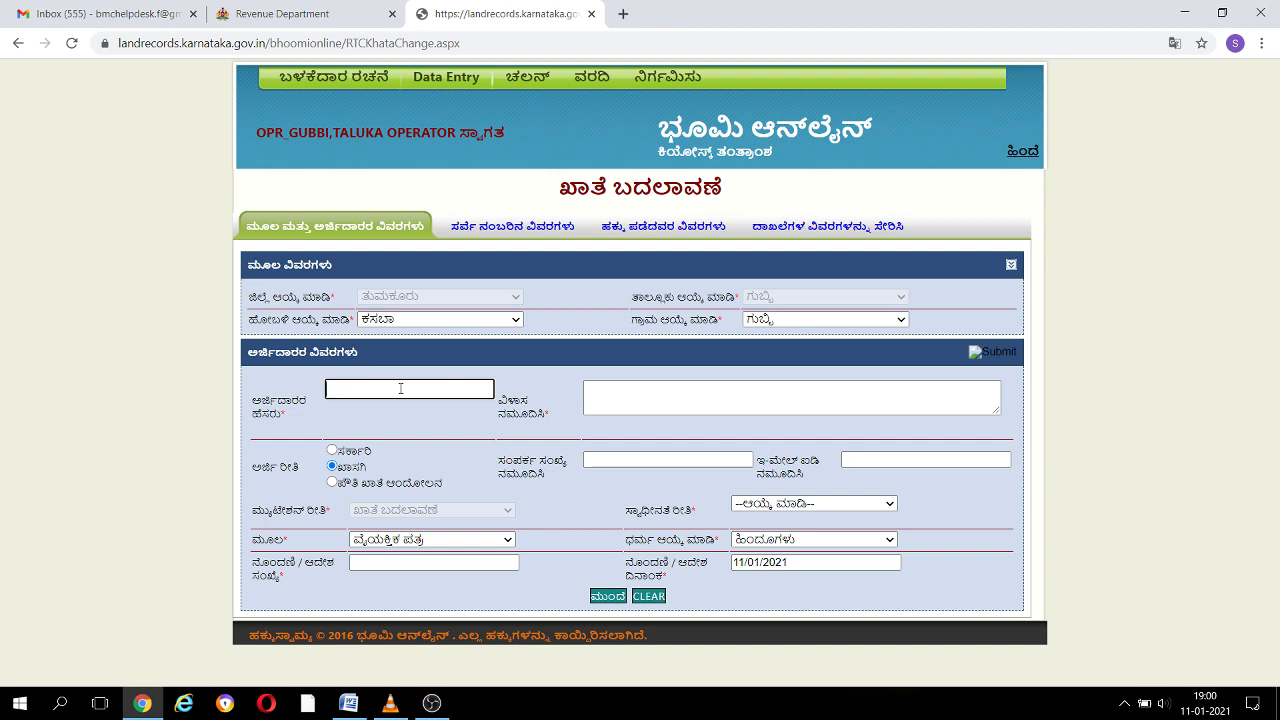
type("test")
key("Tab")
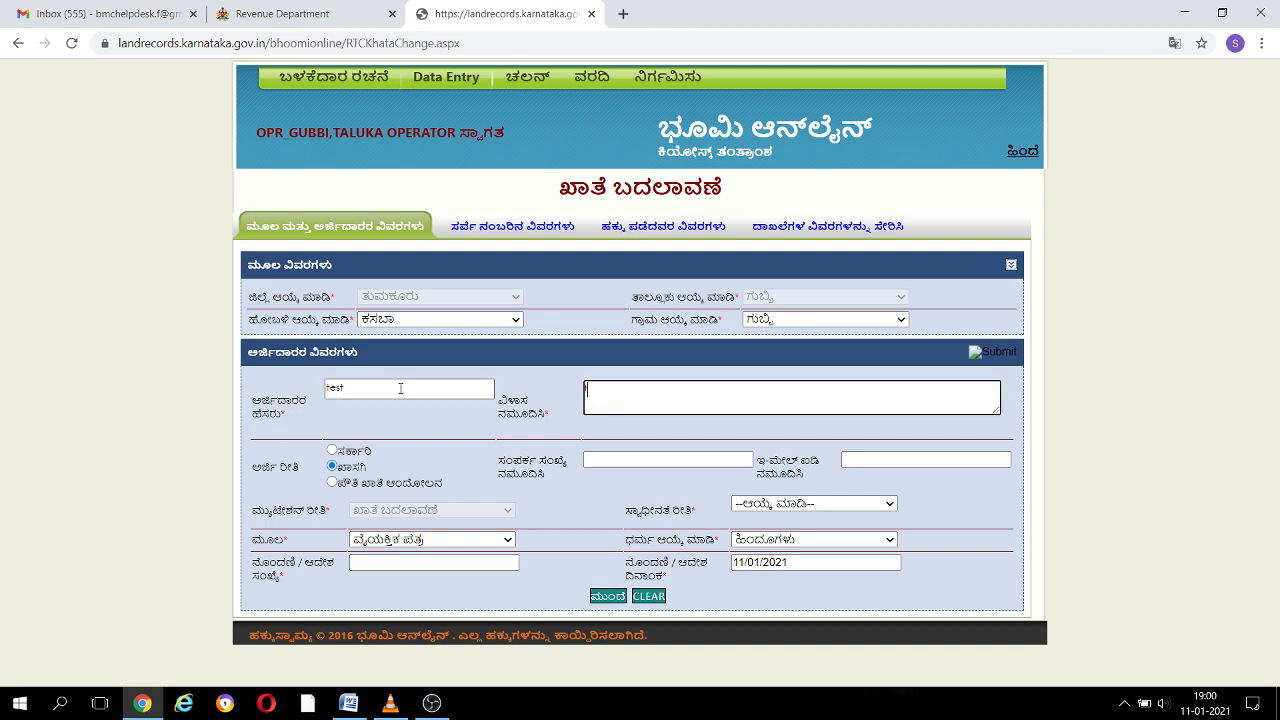
type("test")
key("Tab")
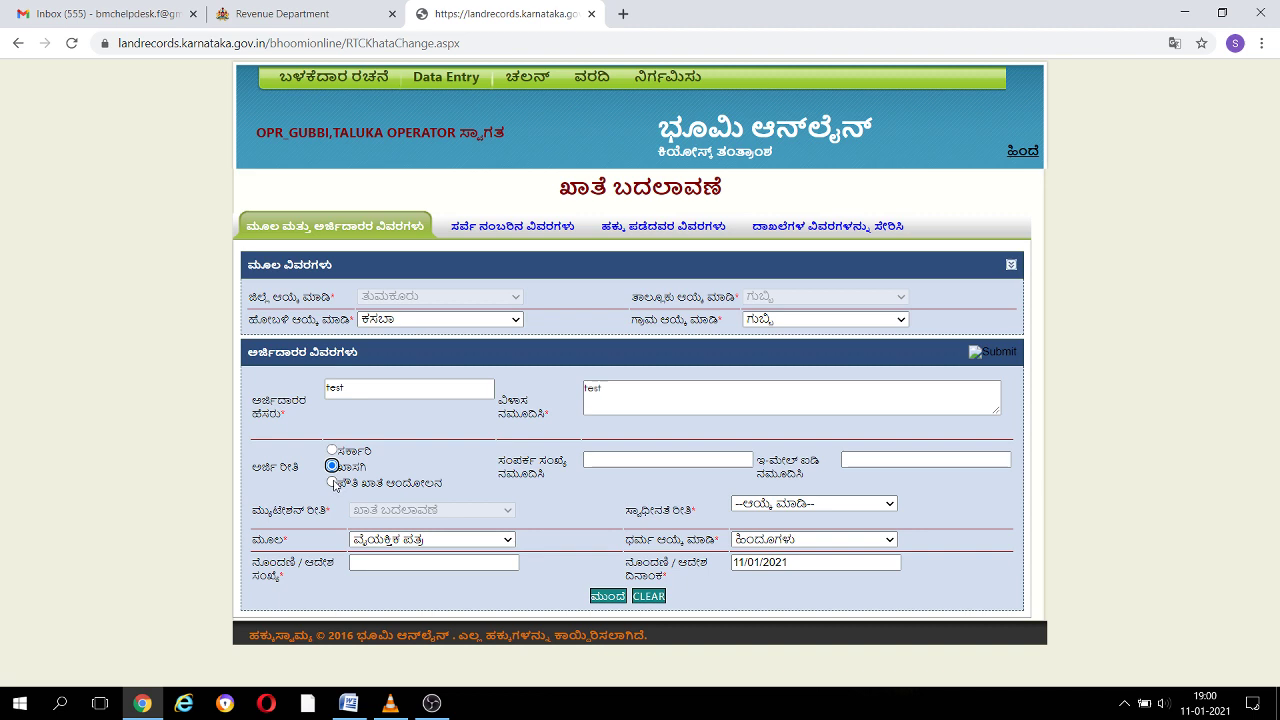
left_click(332, 483)
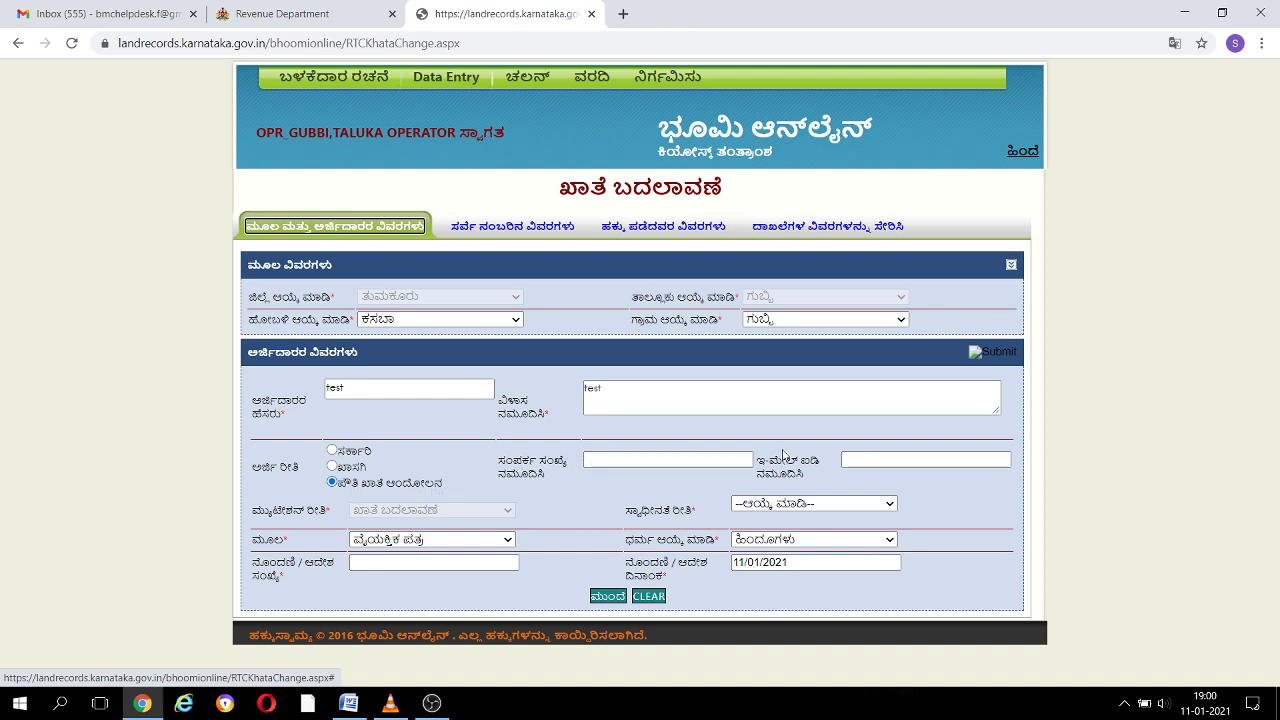
Enter the applicant's contact number and set possession type to ಪೌತಿ
left_click(606, 458)
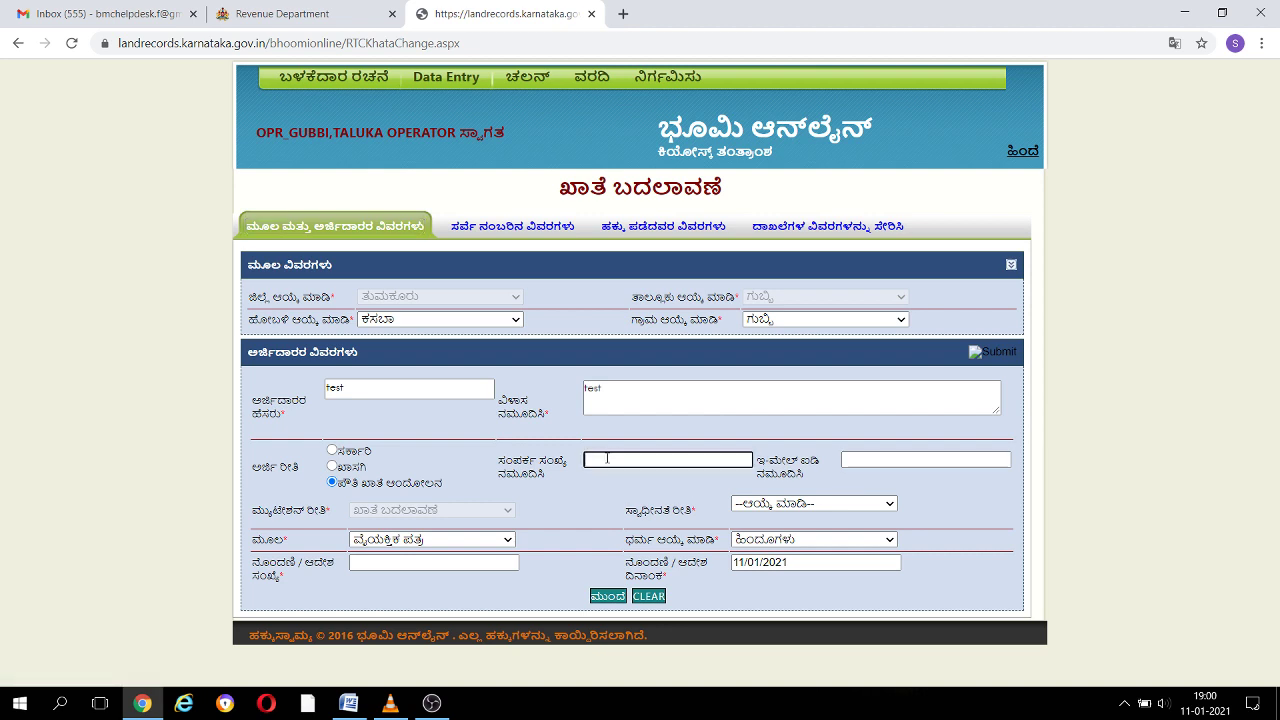
type("1111111111")
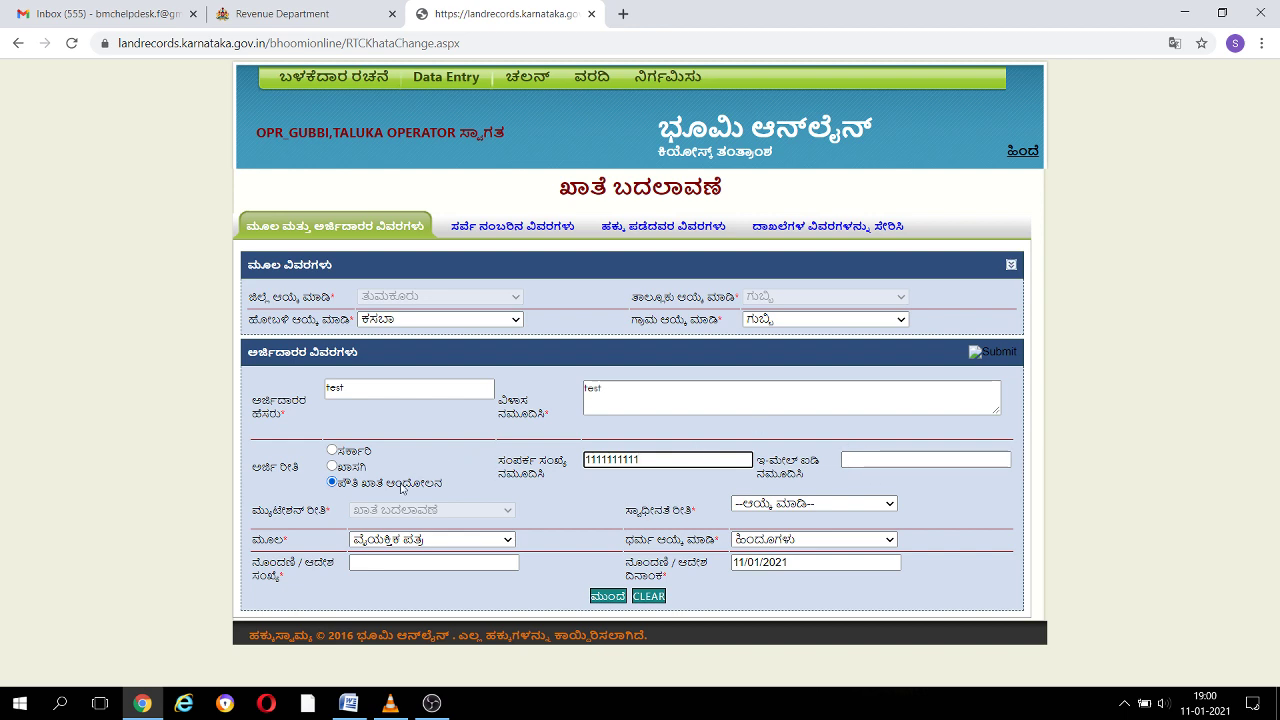
left_click(821, 507)
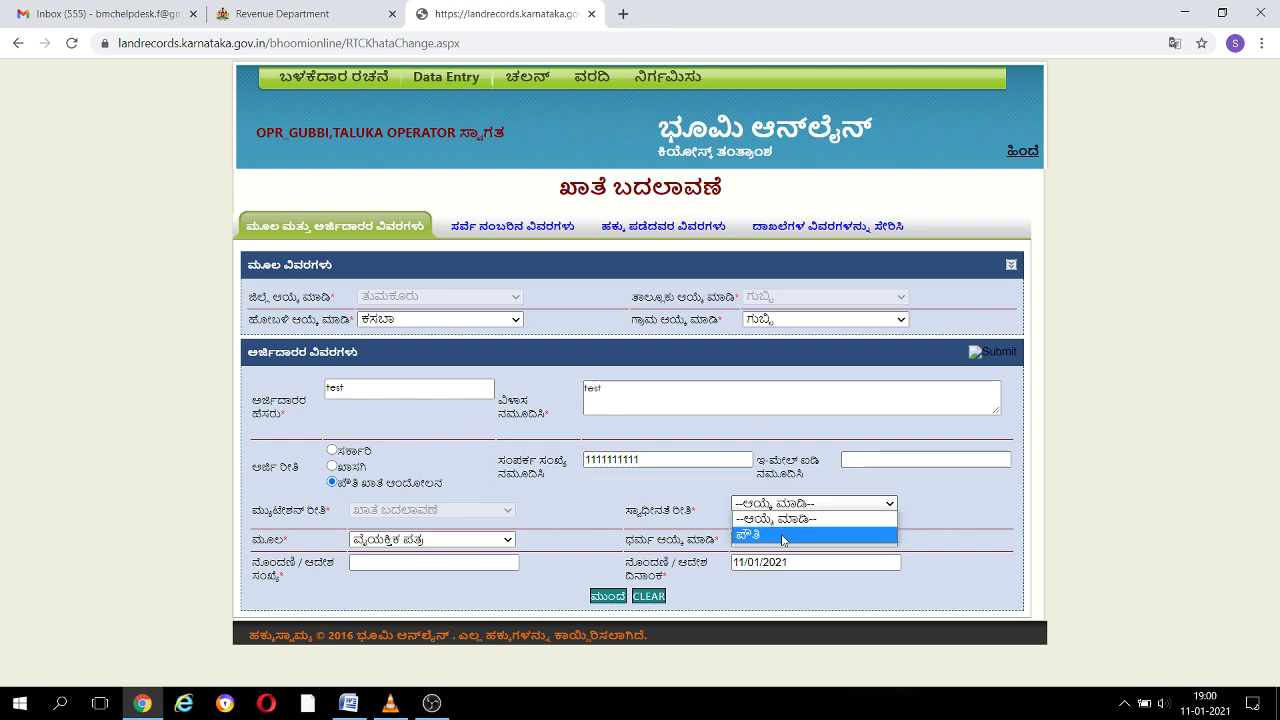
left_click(800, 534)
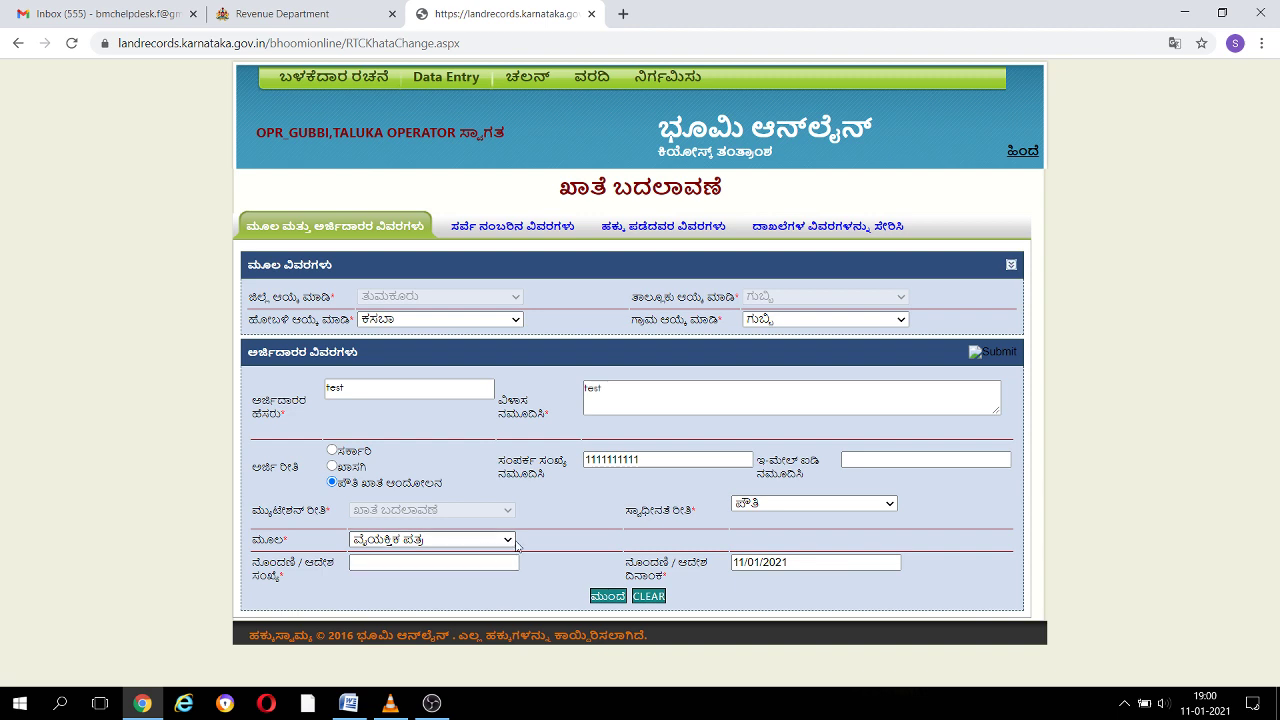
Enter order number 23/202020 with today's date and continue to survey details
left_click(419, 563)
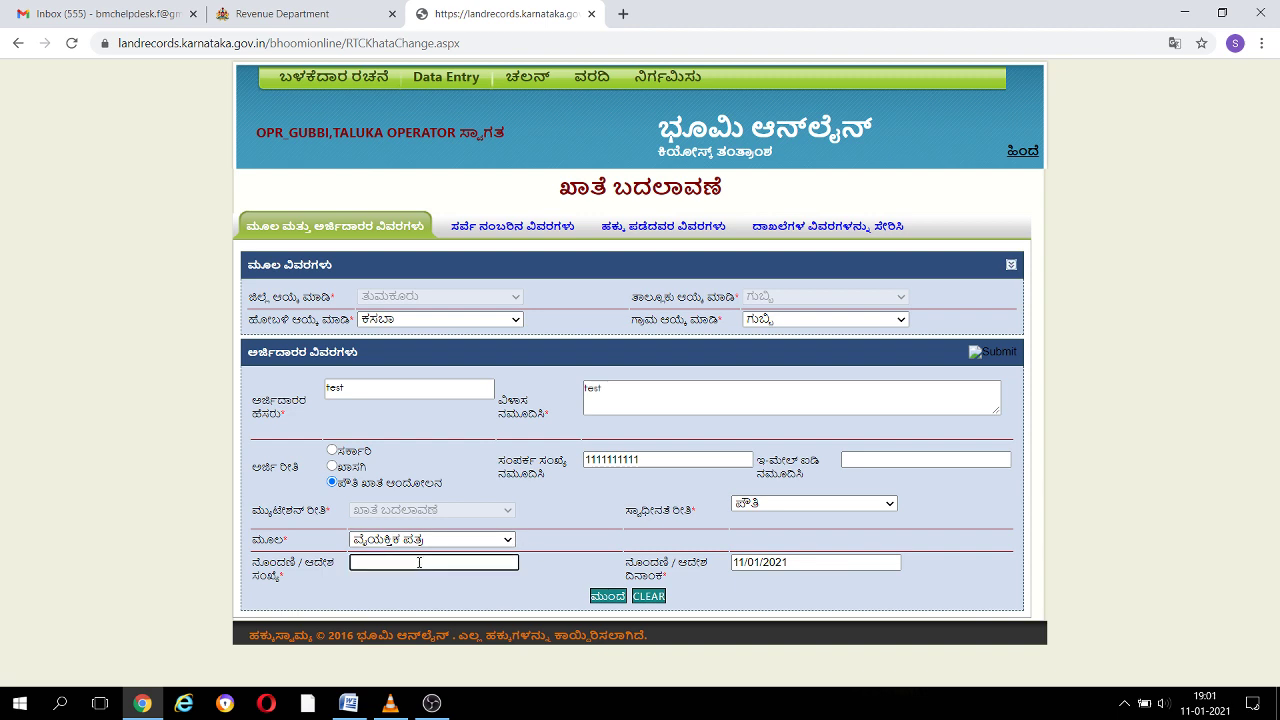
type("23/202020")
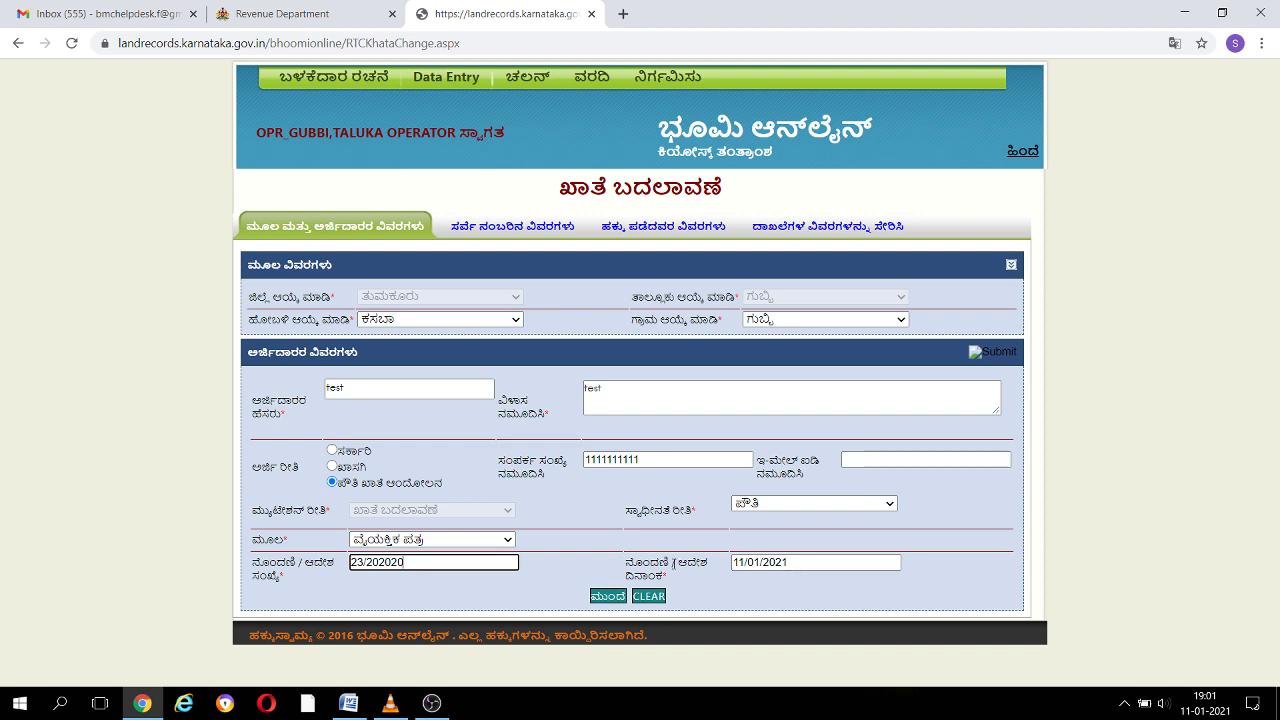
left_click(794, 563)
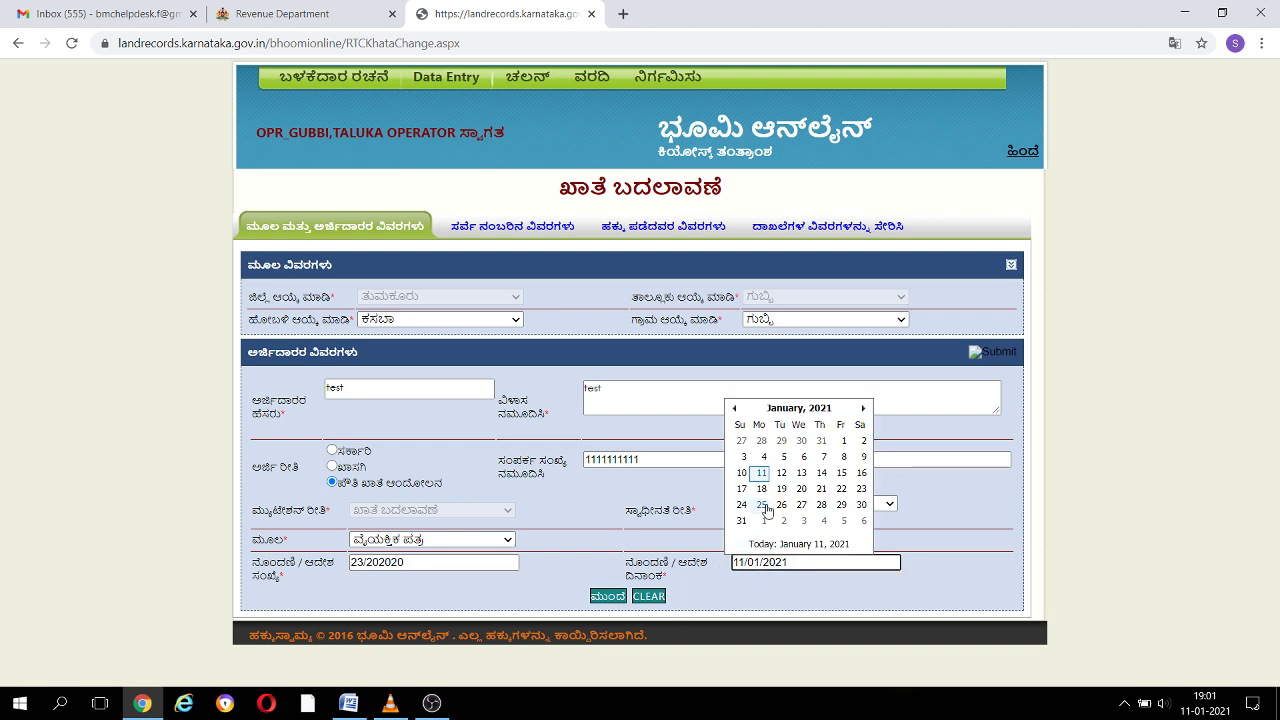
left_click(723, 589)
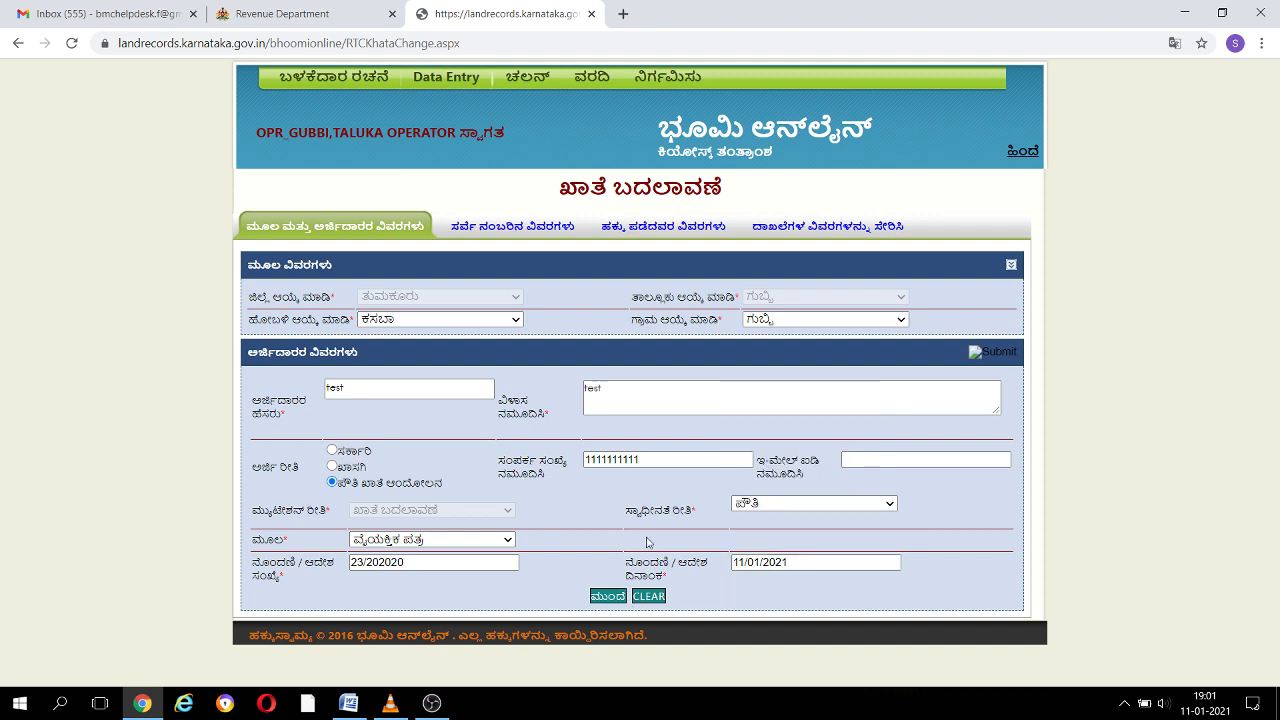
left_click(608, 596)
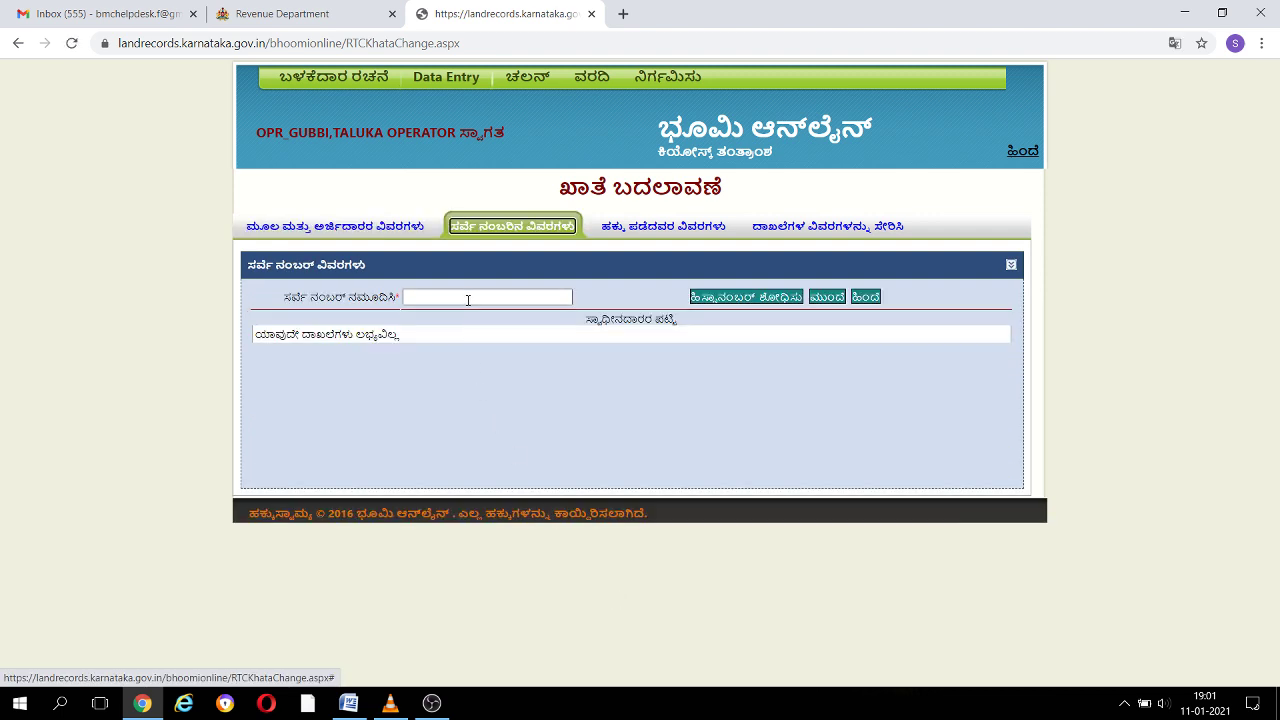
Search survey number 21, select the 21/*/1 holding of extent 1.4.4.00, and continue
left_click(467, 298)
type("21")
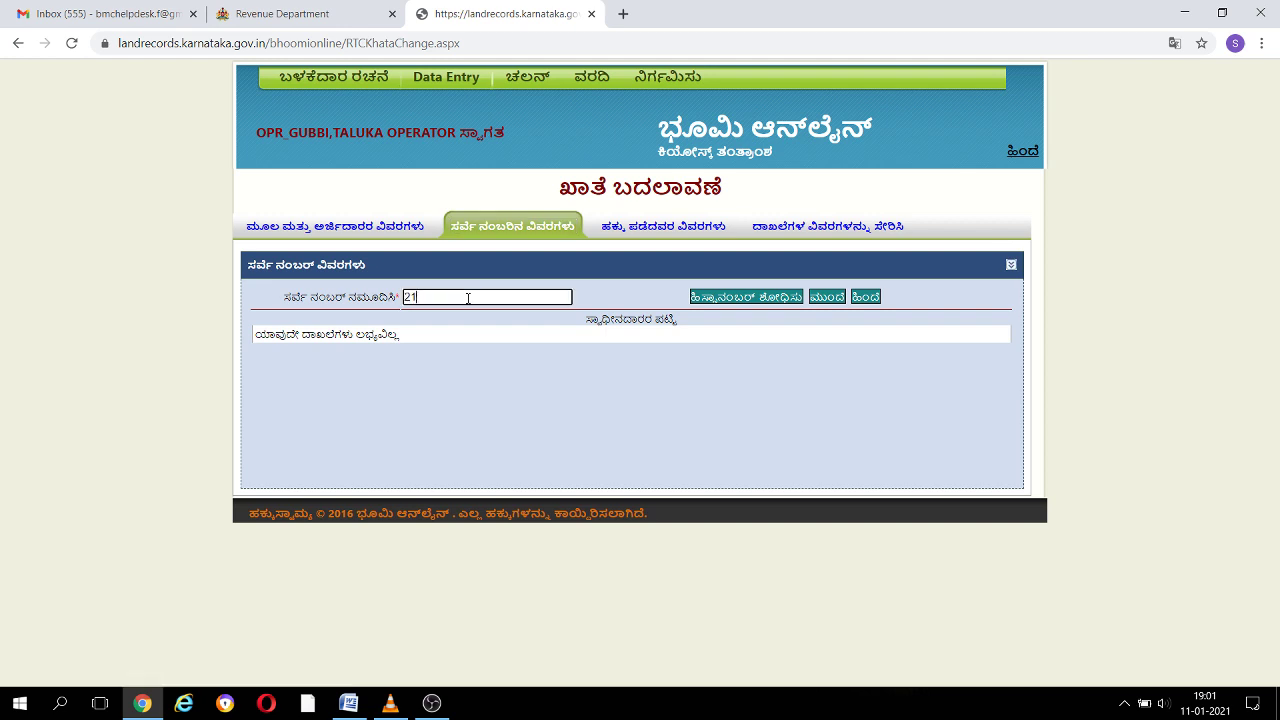
key("Tab")
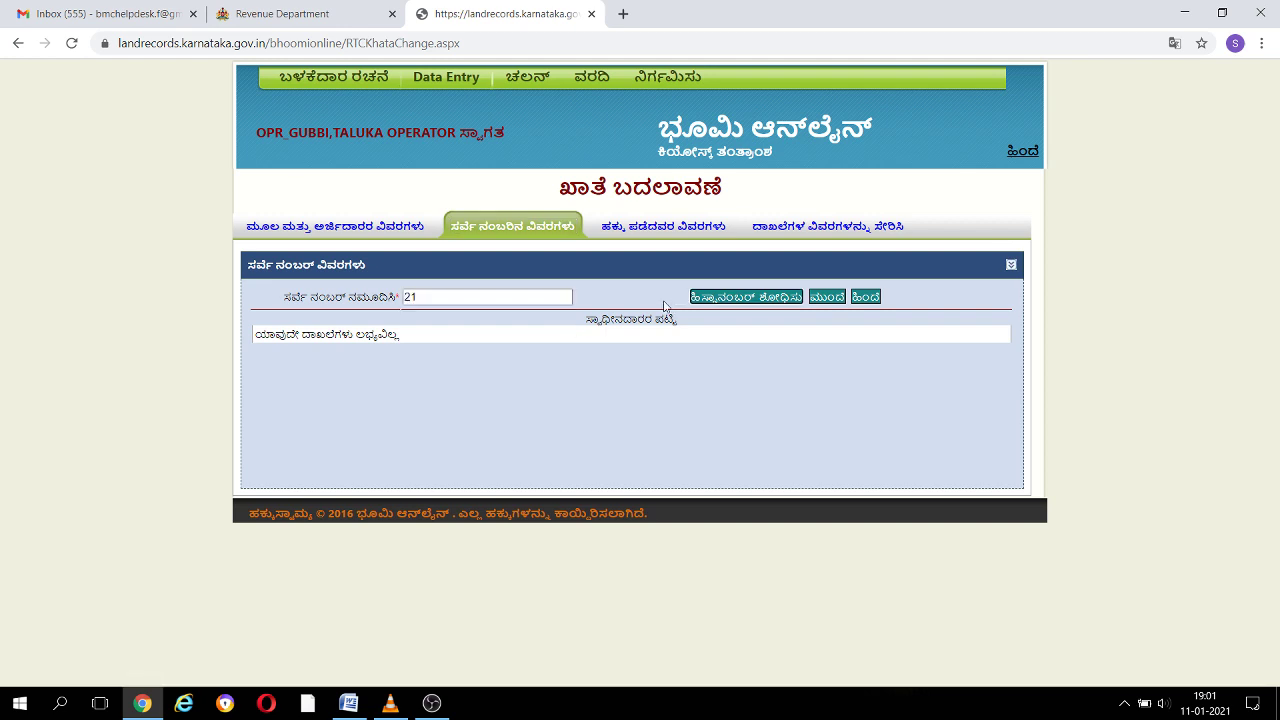
left_click(729, 299)
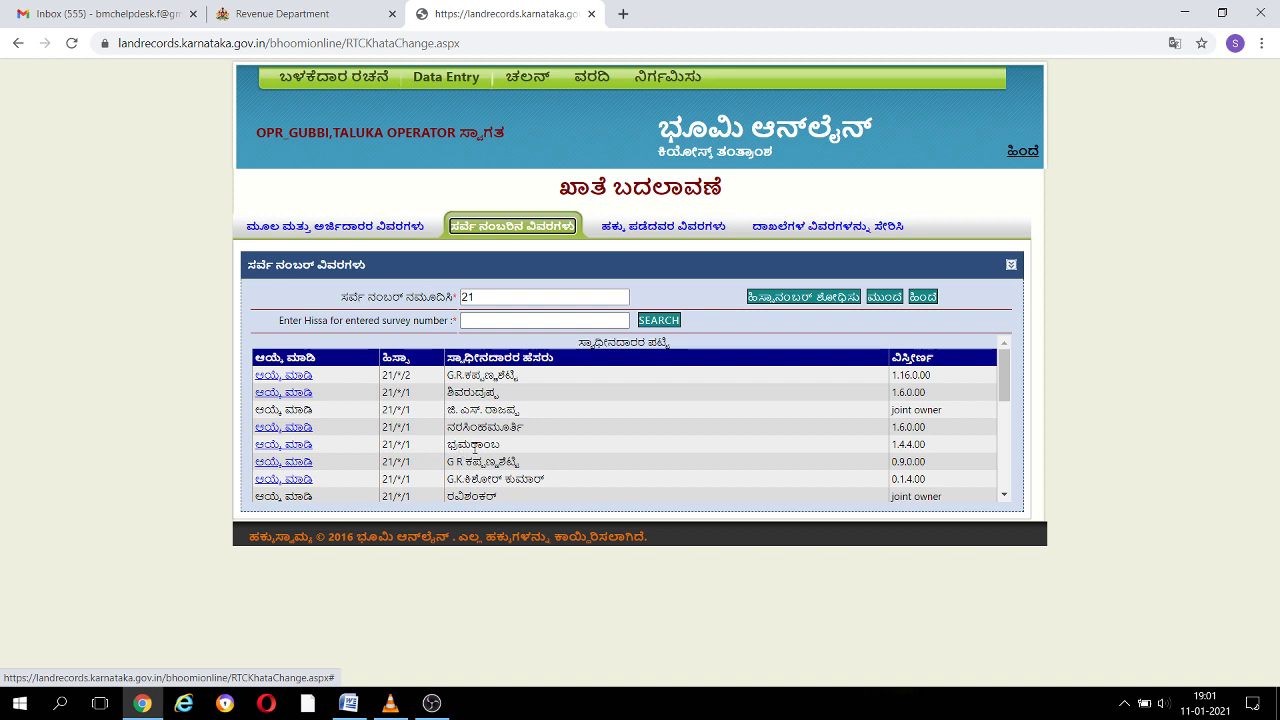
left_click(301, 446)
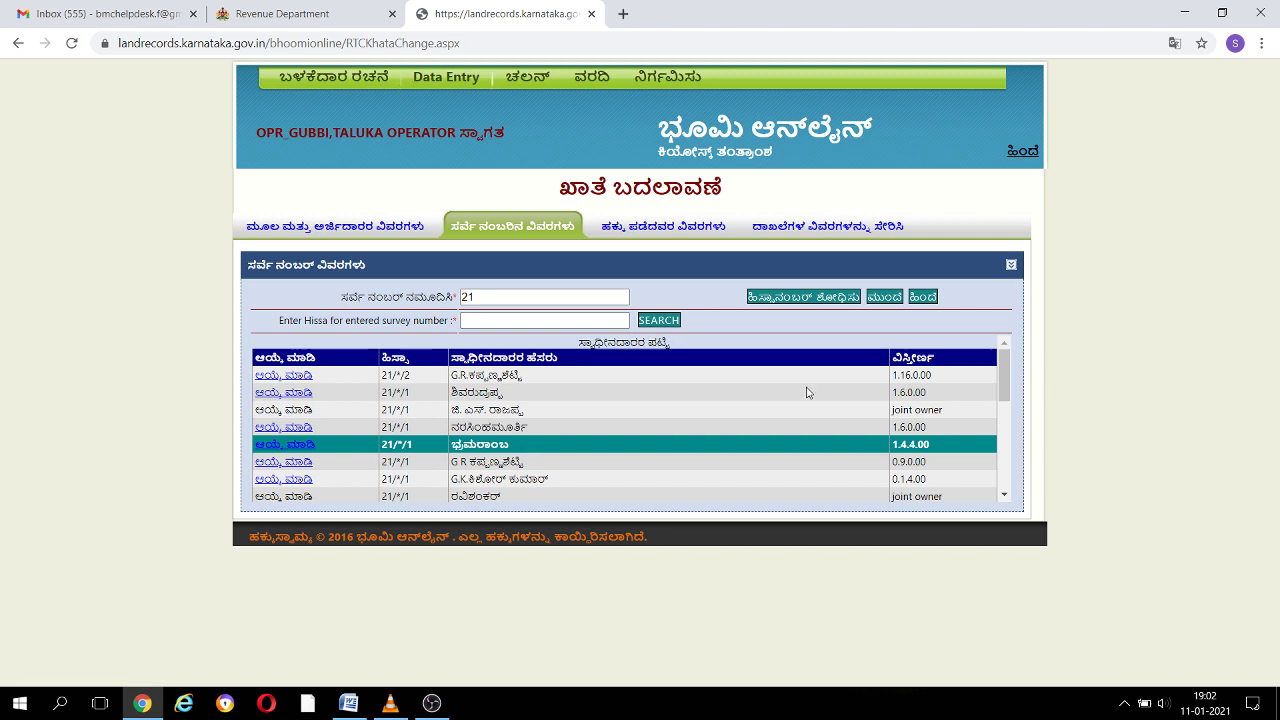
left_click(886, 298)
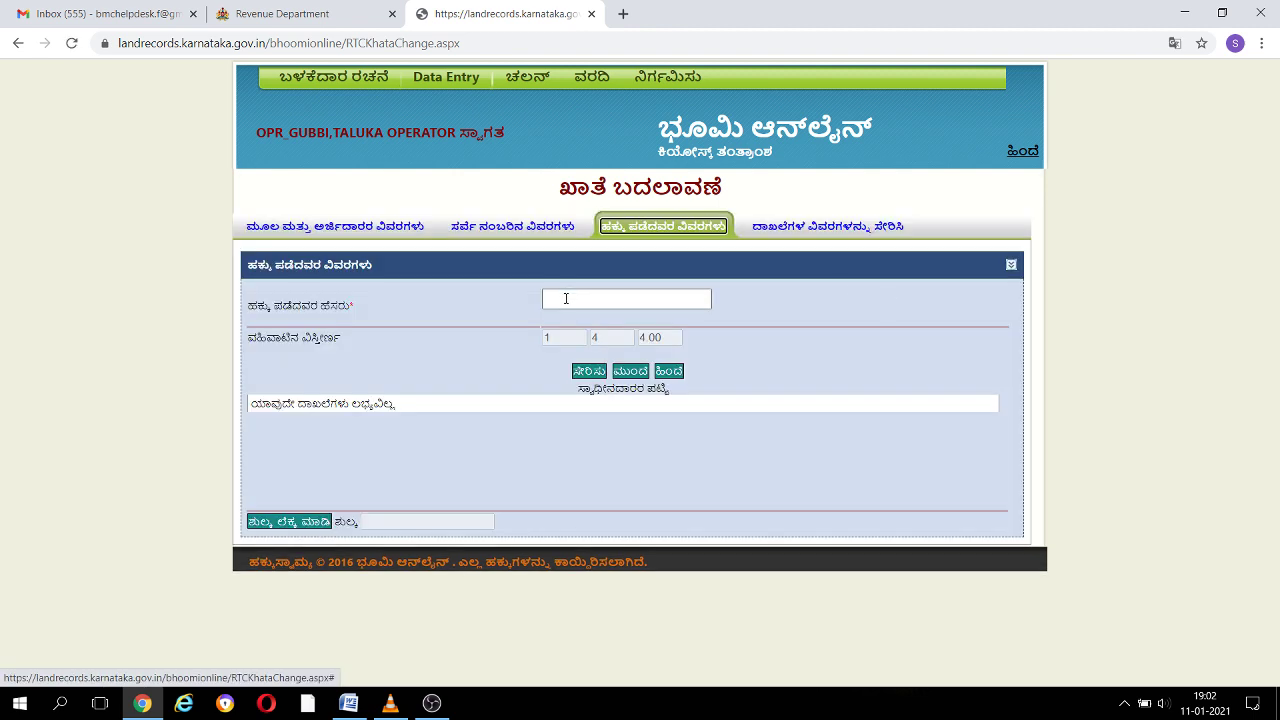
Add rights holder 'test' on 21/*/1 with extent 1.4.4, compute the fee (0), and continue
left_click(566, 298)
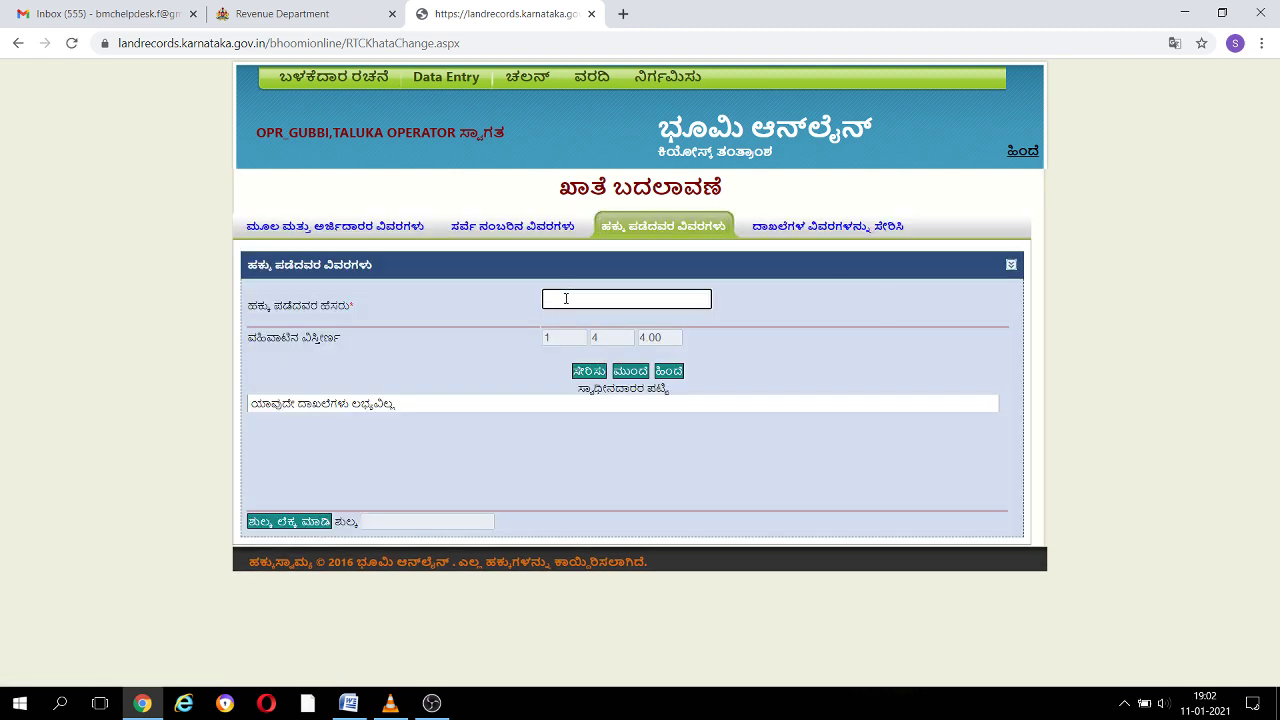
type("ಕೇಶ")
left_click(585, 373)
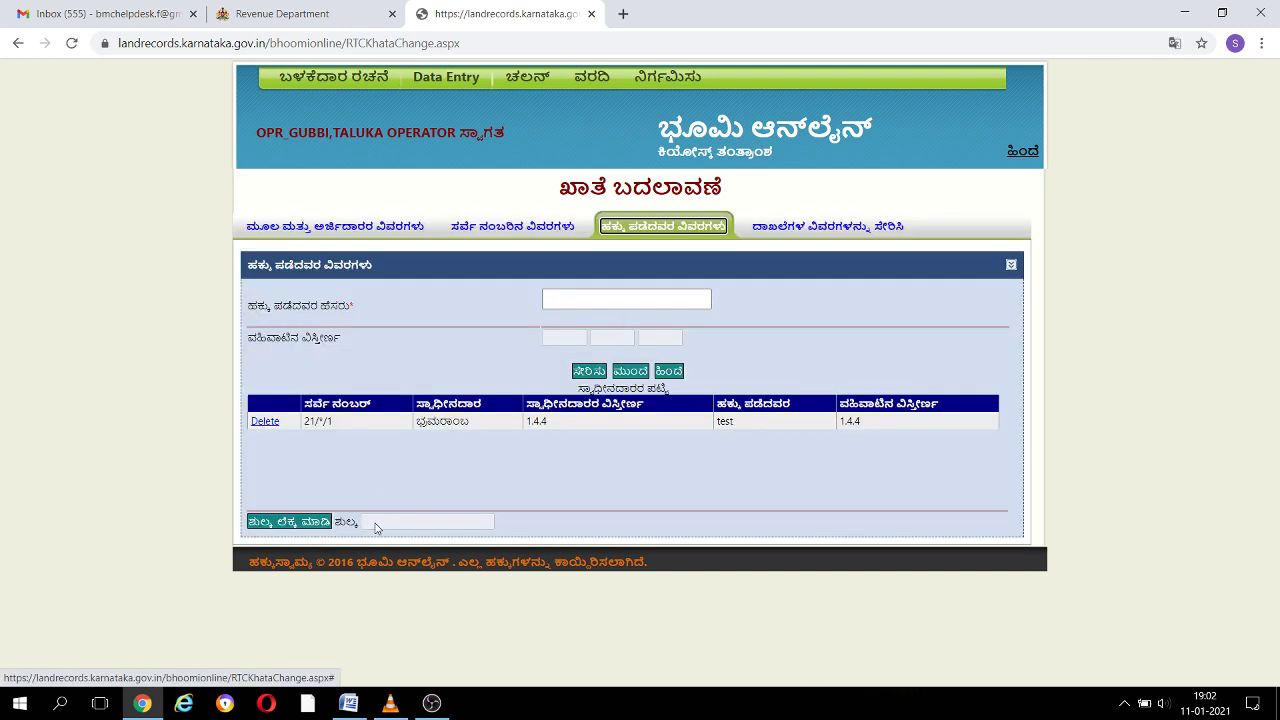
left_click(310, 522)
left_click(641, 375)
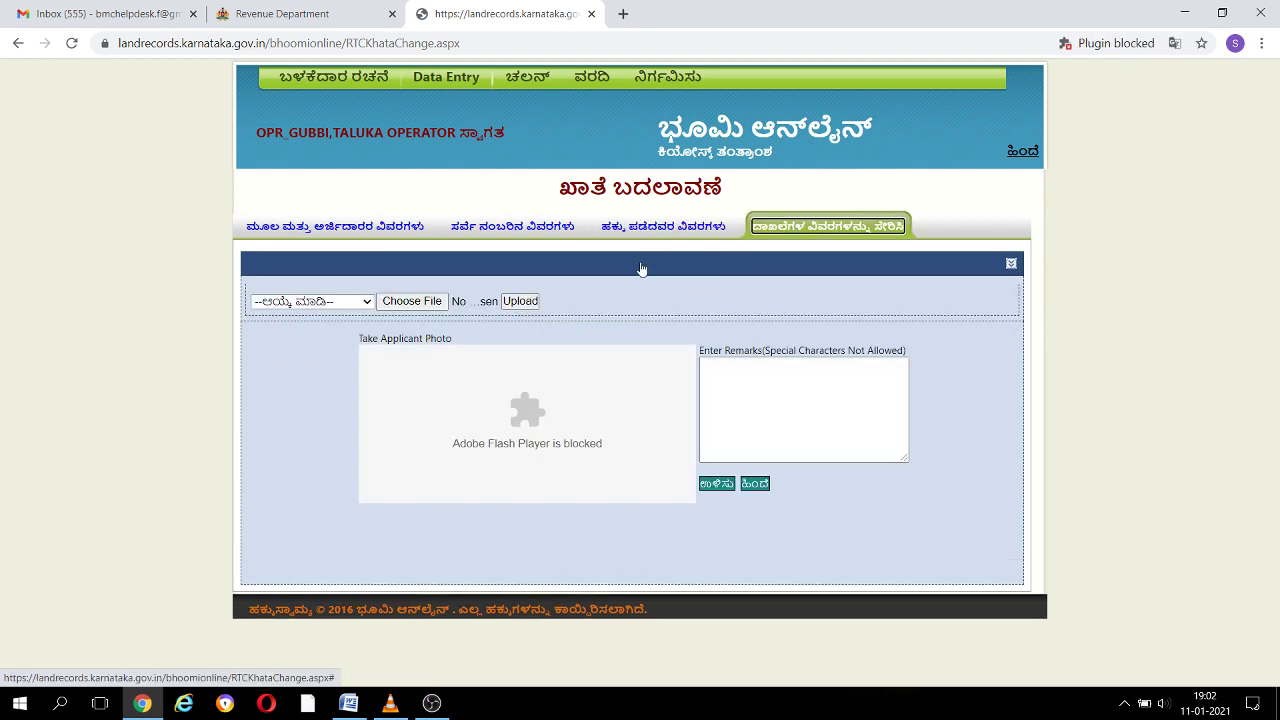
Choose ಮರಣ ಪ್ರಮಾಣ ಪತ್ರ as the supporting document type, then move into Remarks
left_click(364, 302)
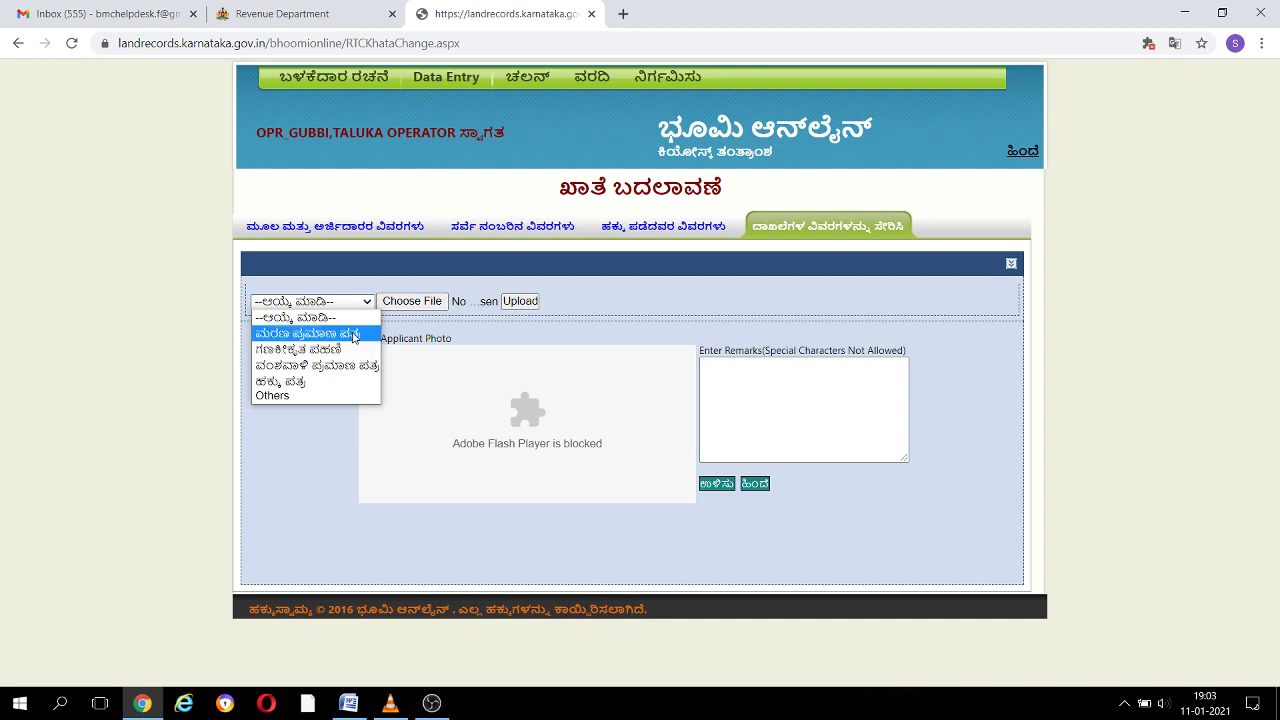
left_click(353, 334)
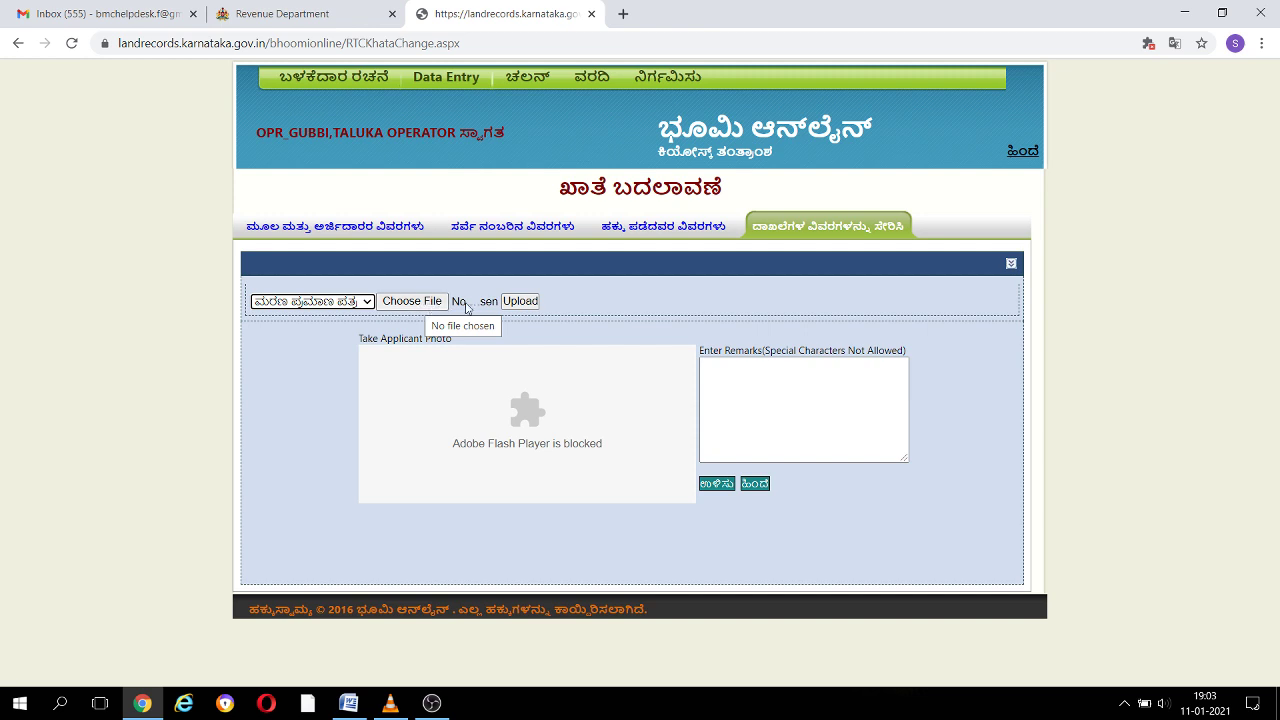
left_click(355, 304)
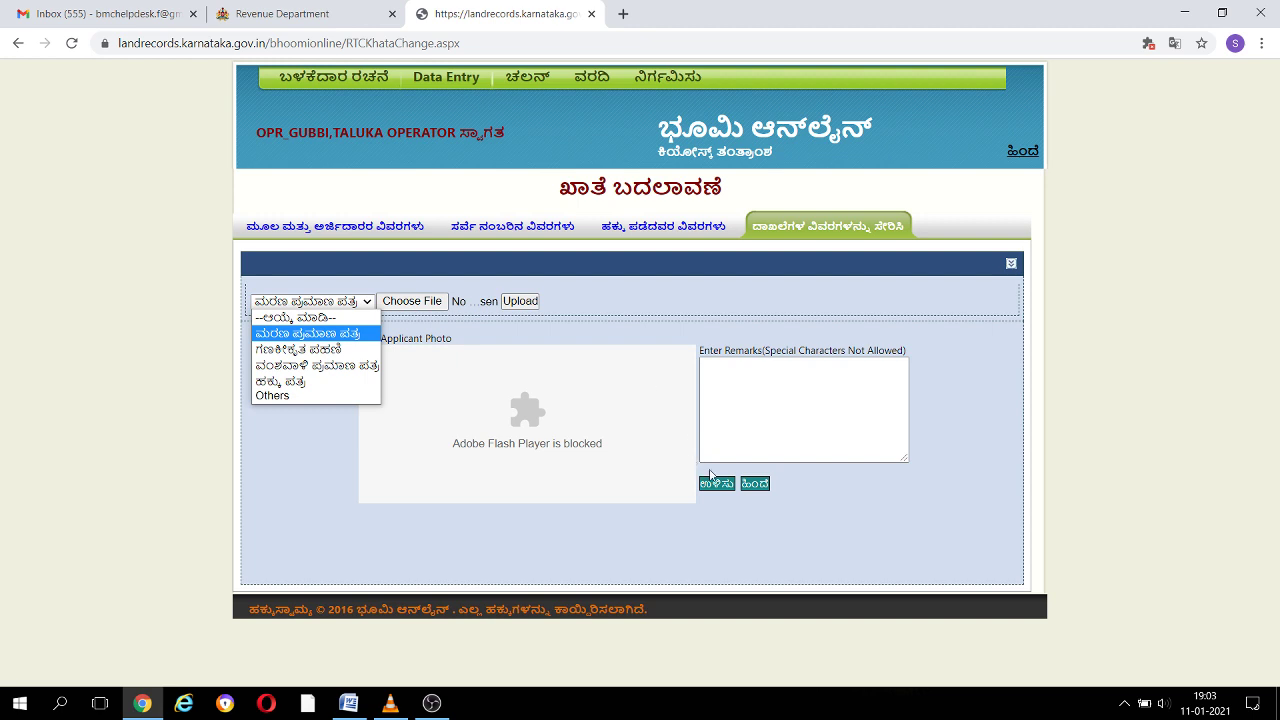
left_click(750, 400)
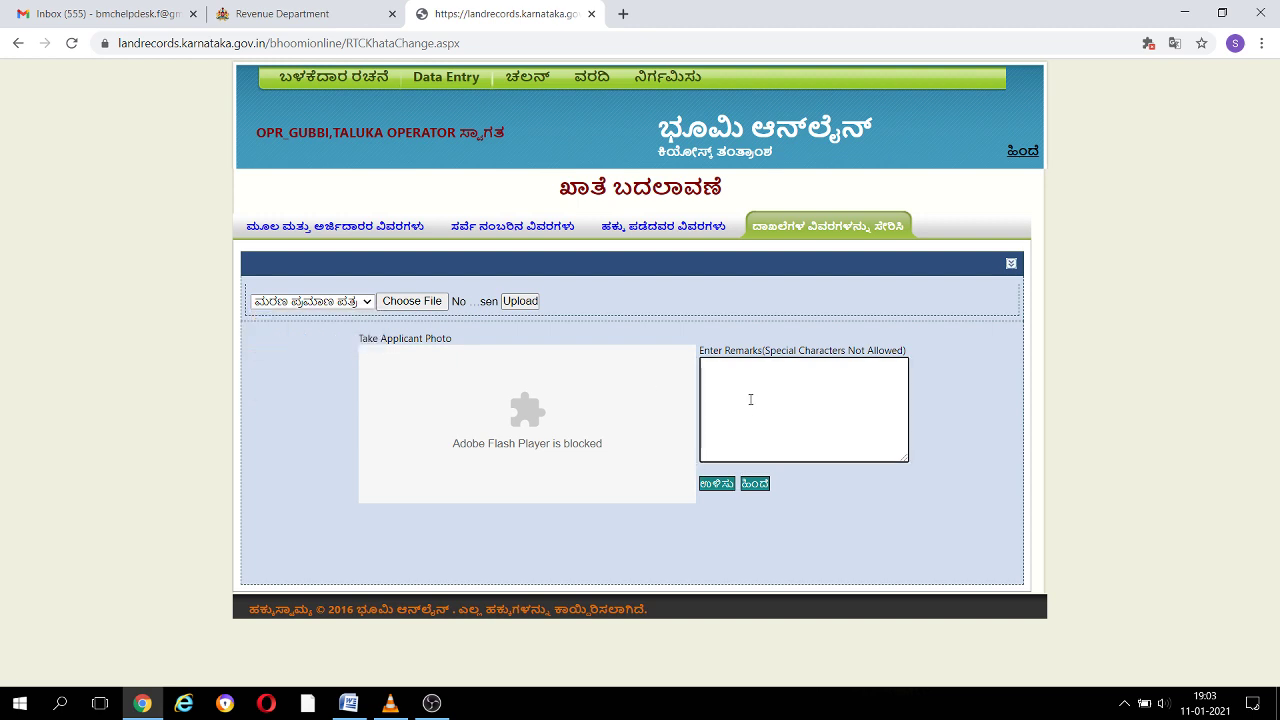